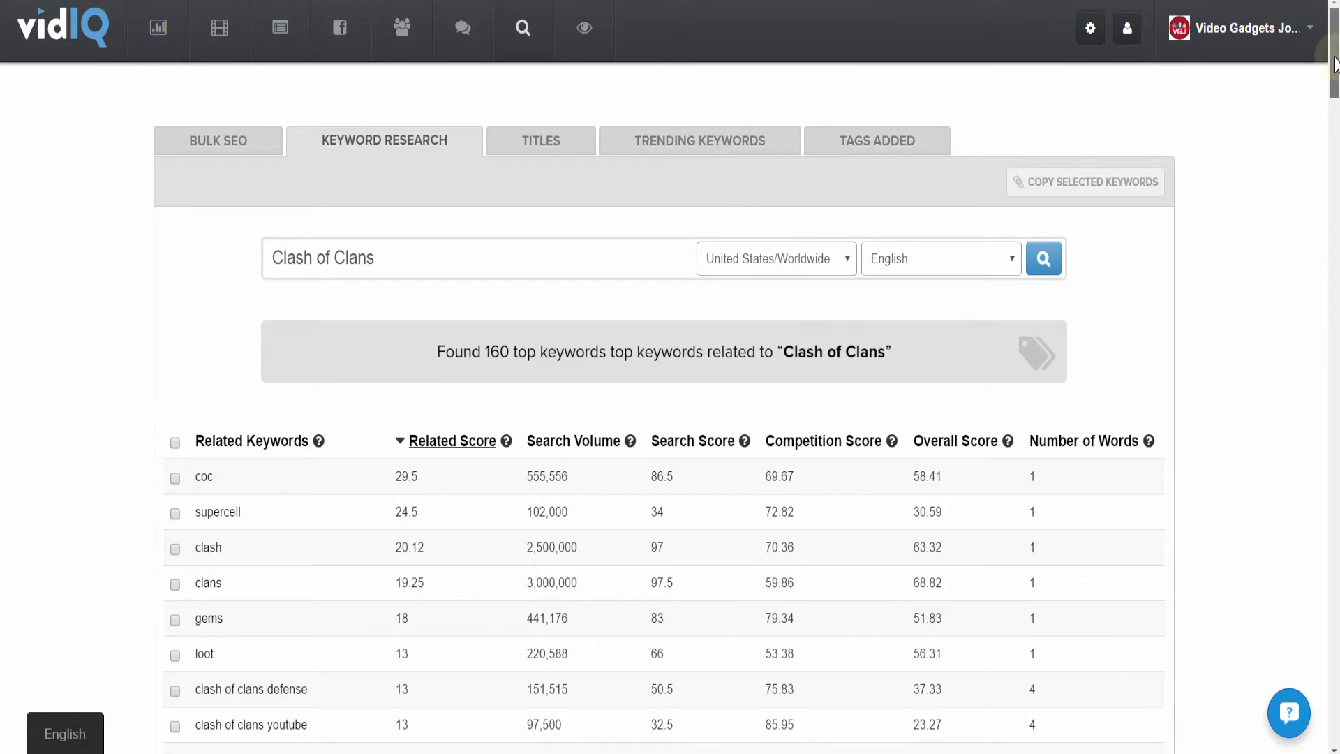
pyautogui.moveTo(1335, 66); pyautogui.dragTo(1335, 84)
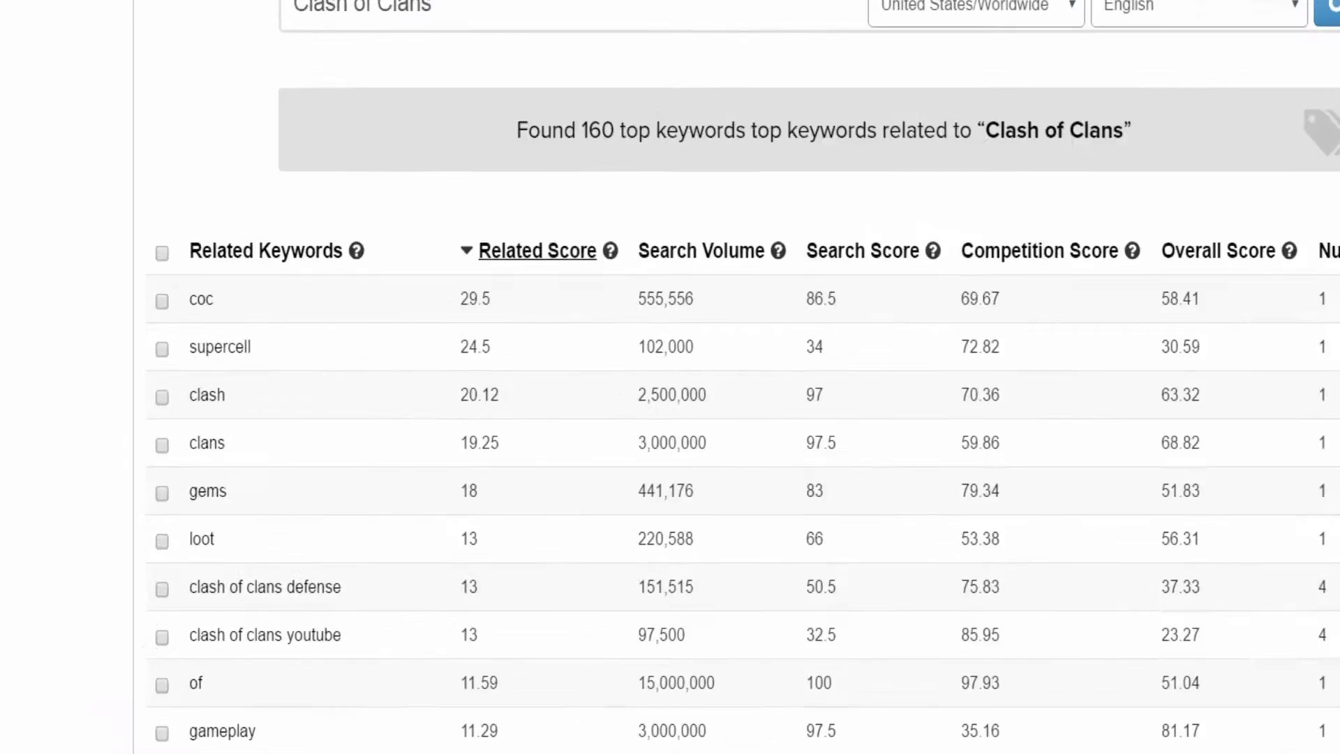
pyautogui.scroll(-1, 670, 391)
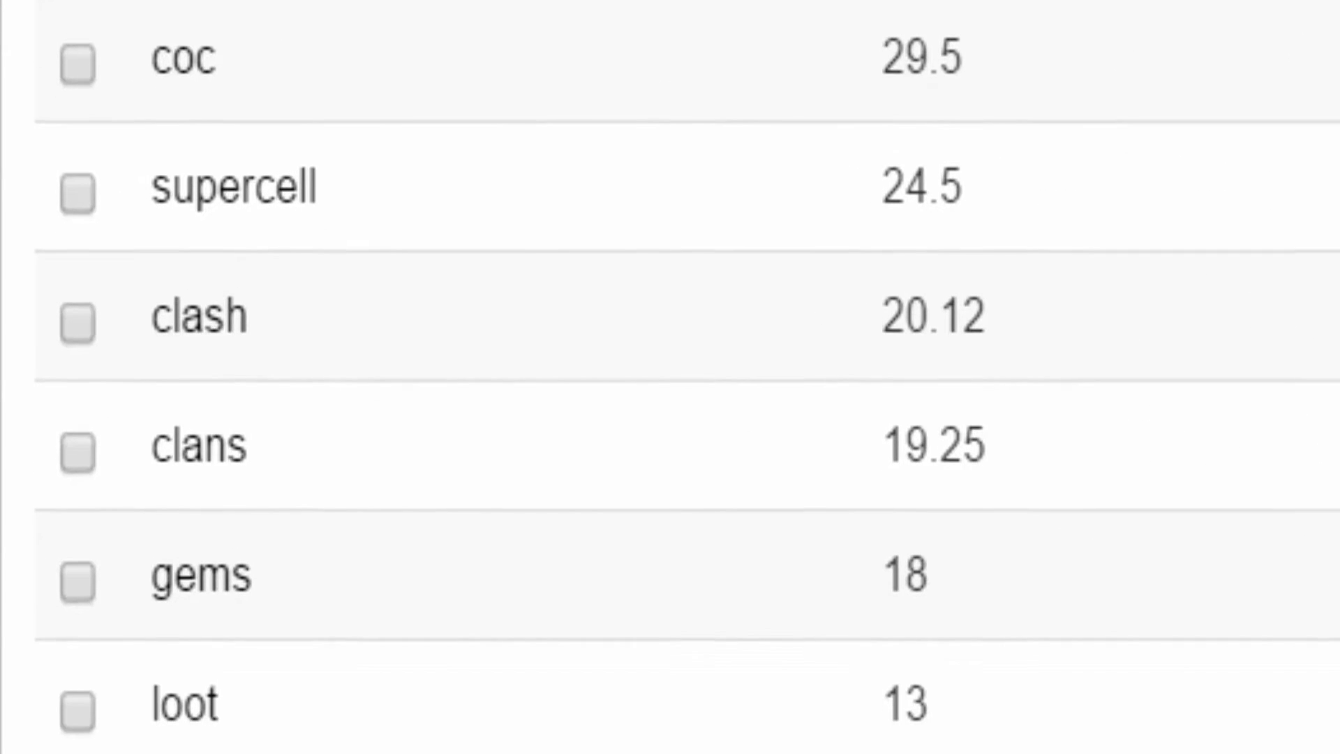
pyautogui.scroll(-1, 671, 390)
pyautogui.scroll(-1, 671, 390)
pyautogui.scroll(-1, 670, 391)
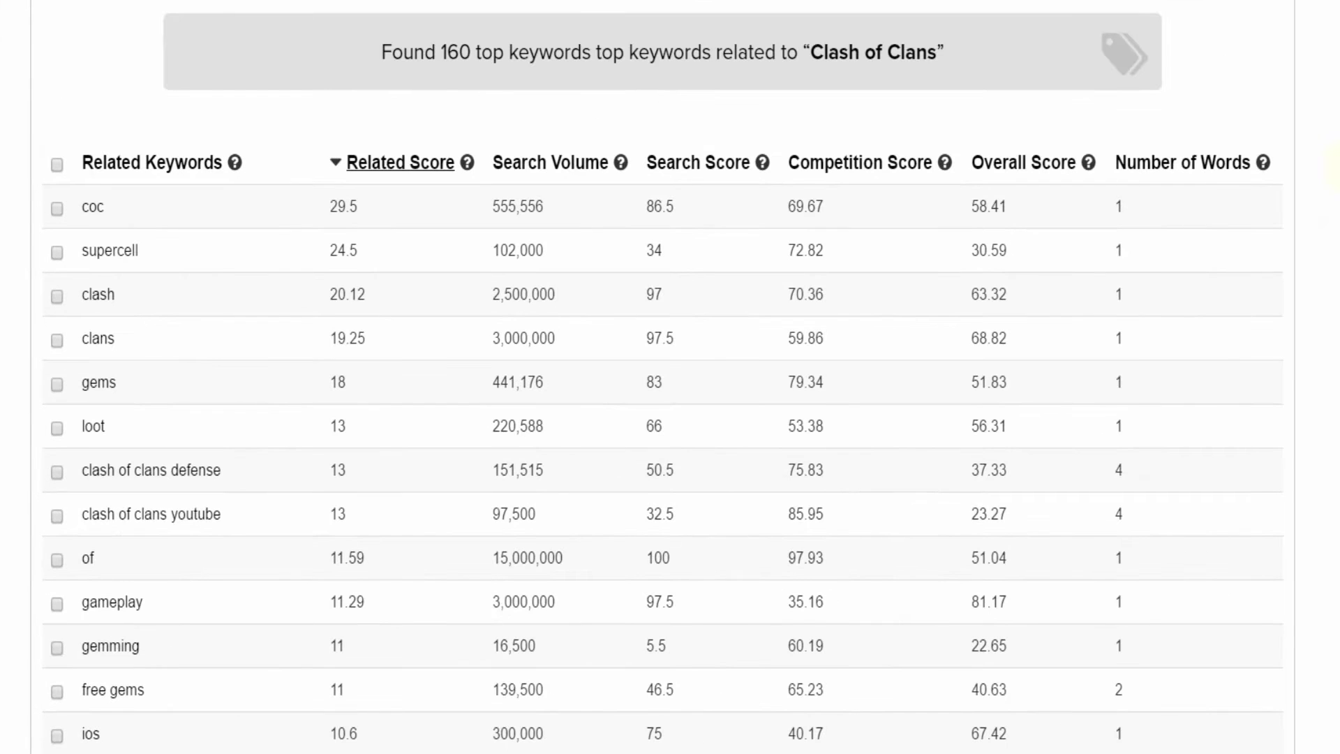
# Sort the keyword table by search volume, competition score, then overall score.
pyautogui.click(562, 174)
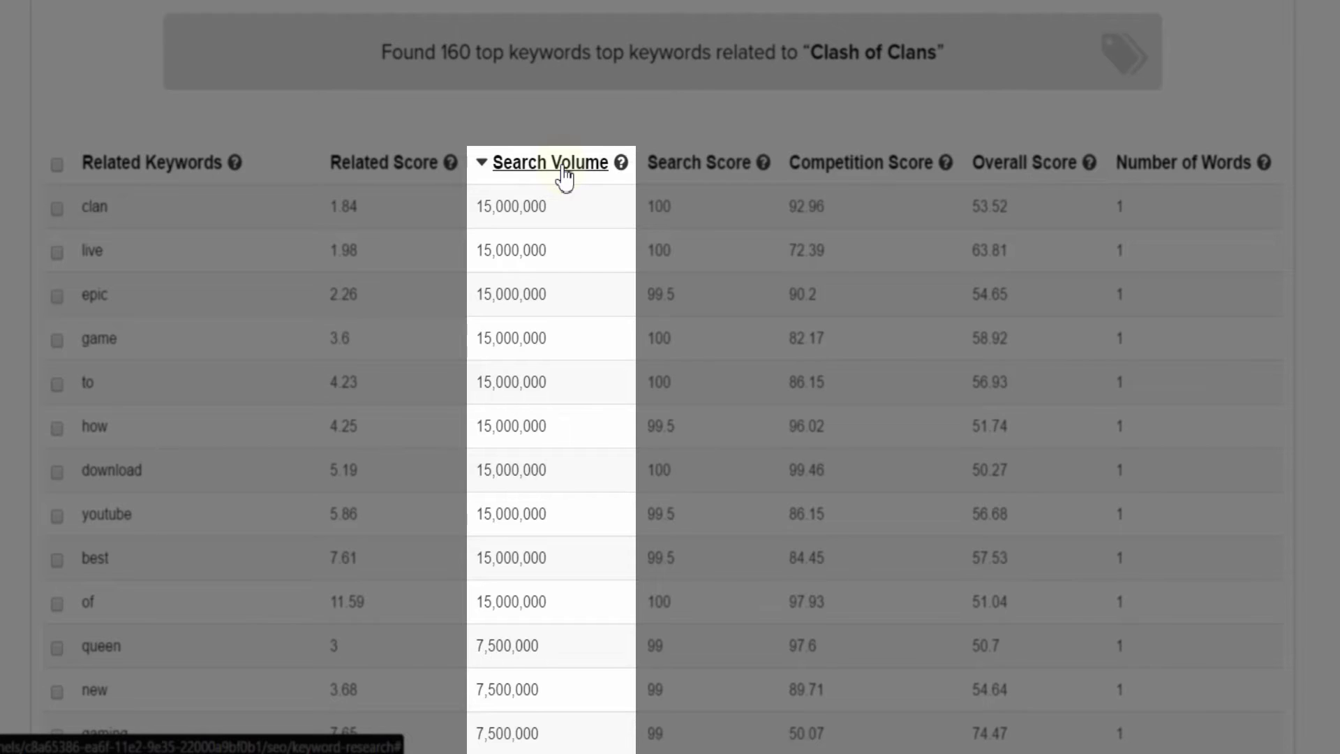
pyautogui.click(876, 178)
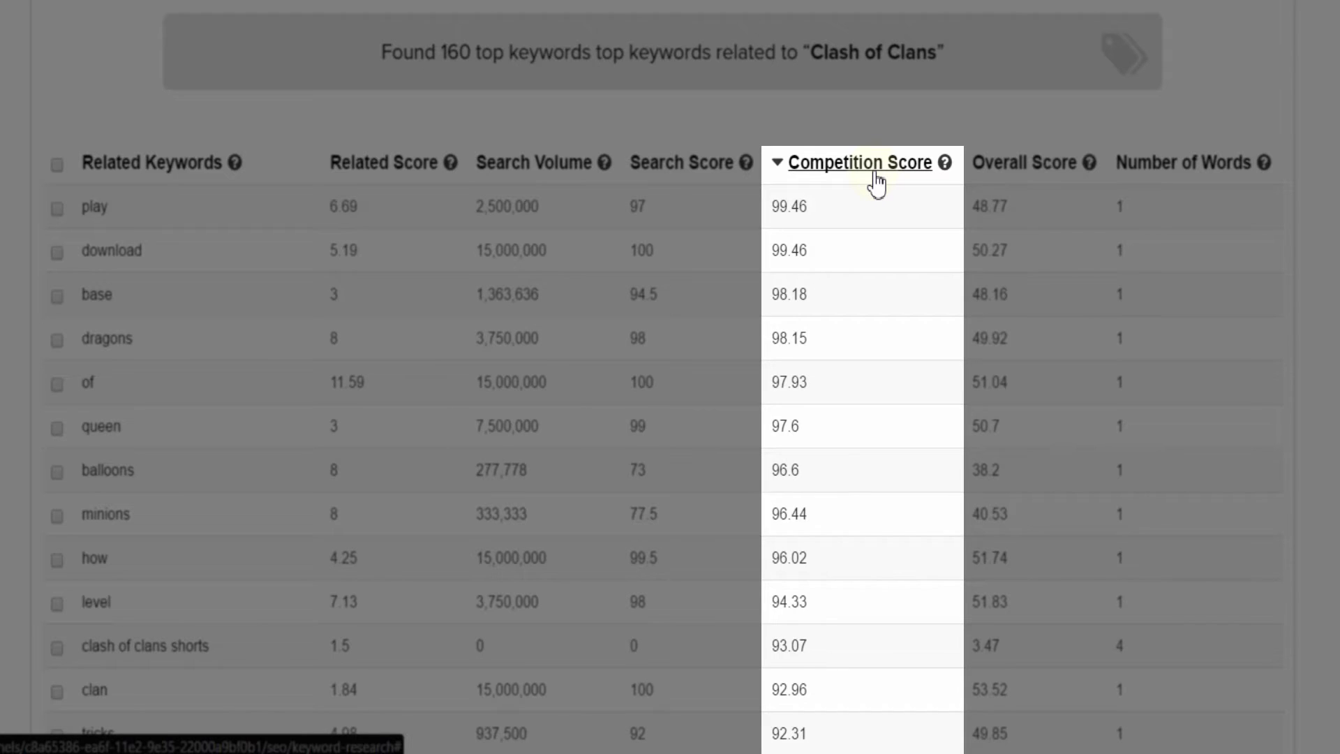
pyautogui.click(1026, 179)
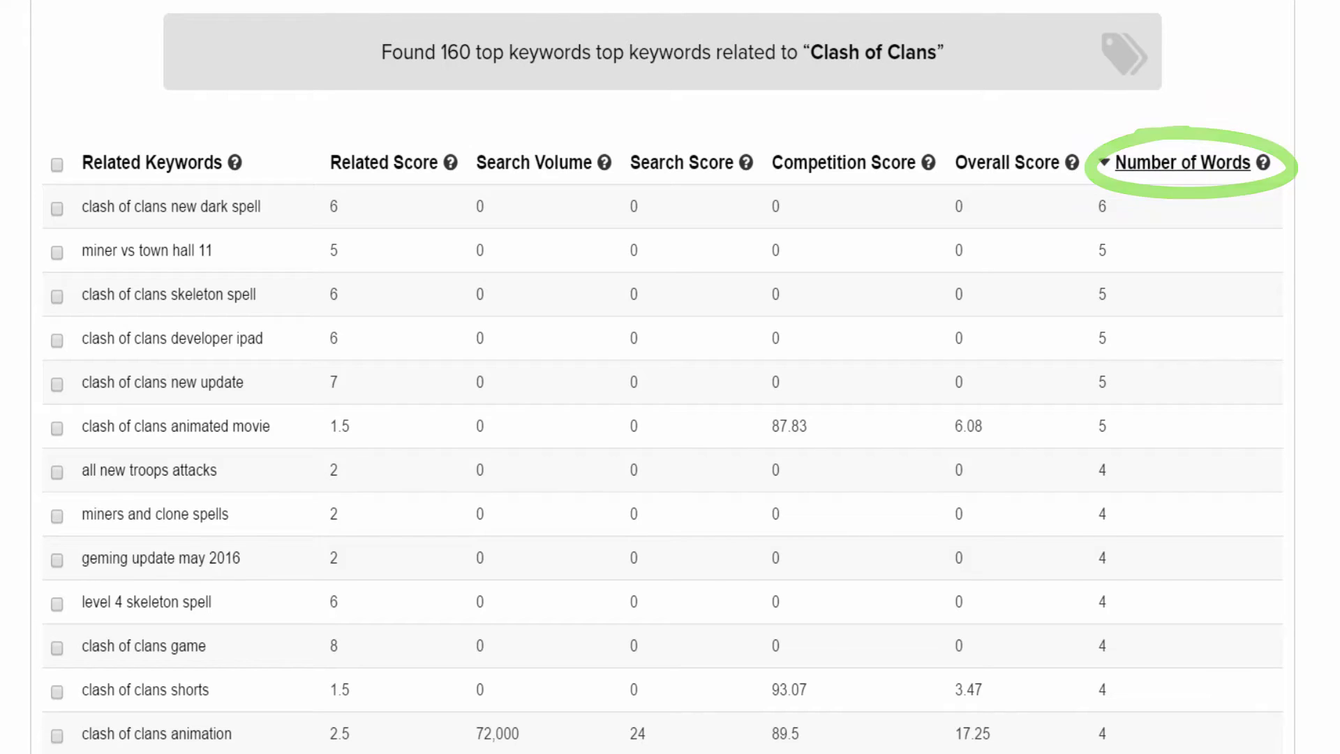
pyautogui.scroll(-3, 671, 377)
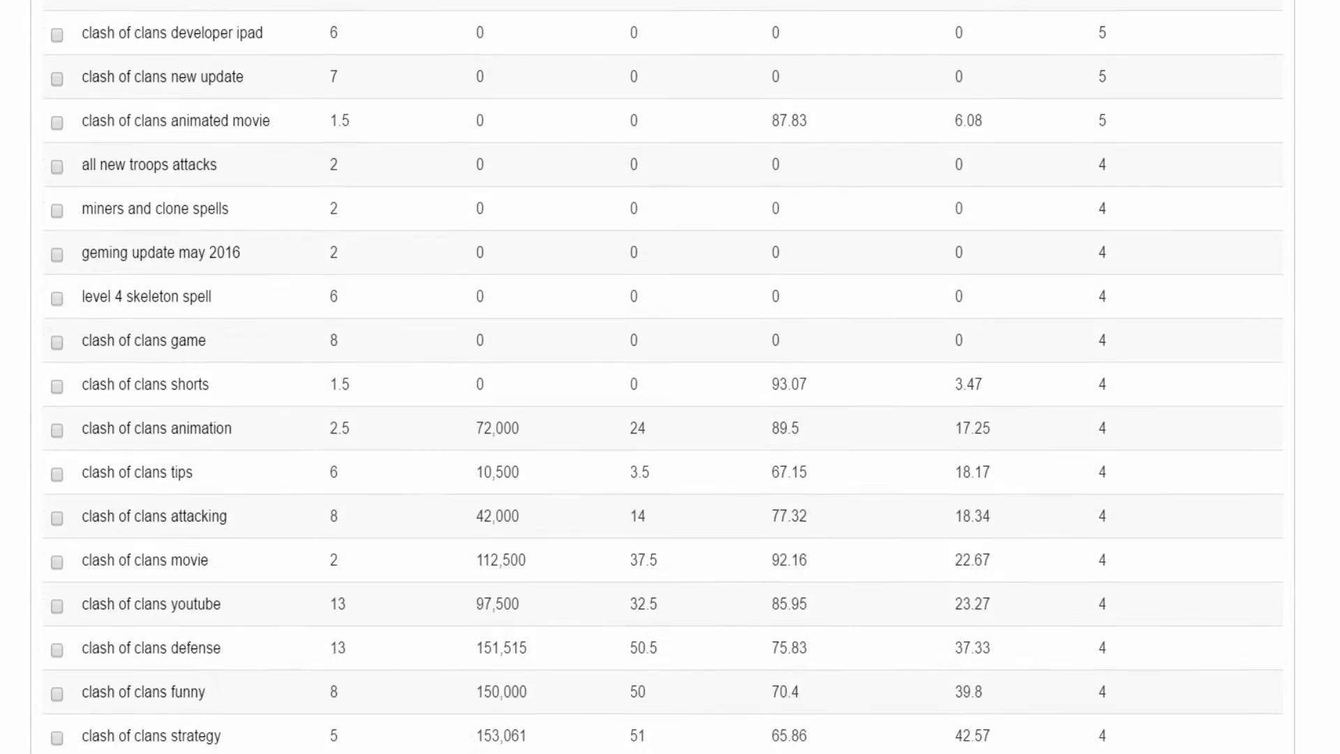
# Tick coc, supercell, gems, gameplay and 'clash of clans youtube' for copying as tags.
pyautogui.click(56, 587)
pyautogui.scroll(-4, 74, 524)
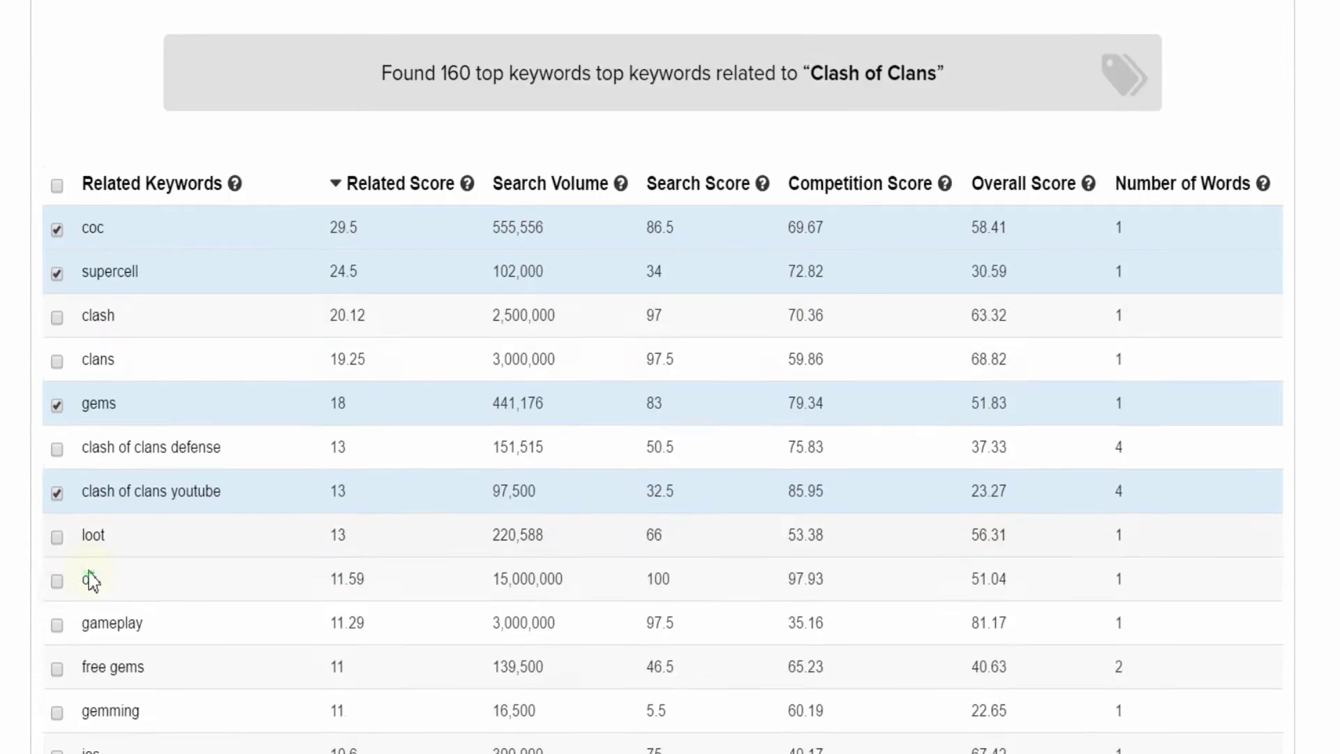
pyautogui.click(57, 409)
pyautogui.scroll(-2, 56, 441)
pyautogui.click(56, 383)
pyautogui.click(57, 646)
pyautogui.scroll(5, 224, 649)
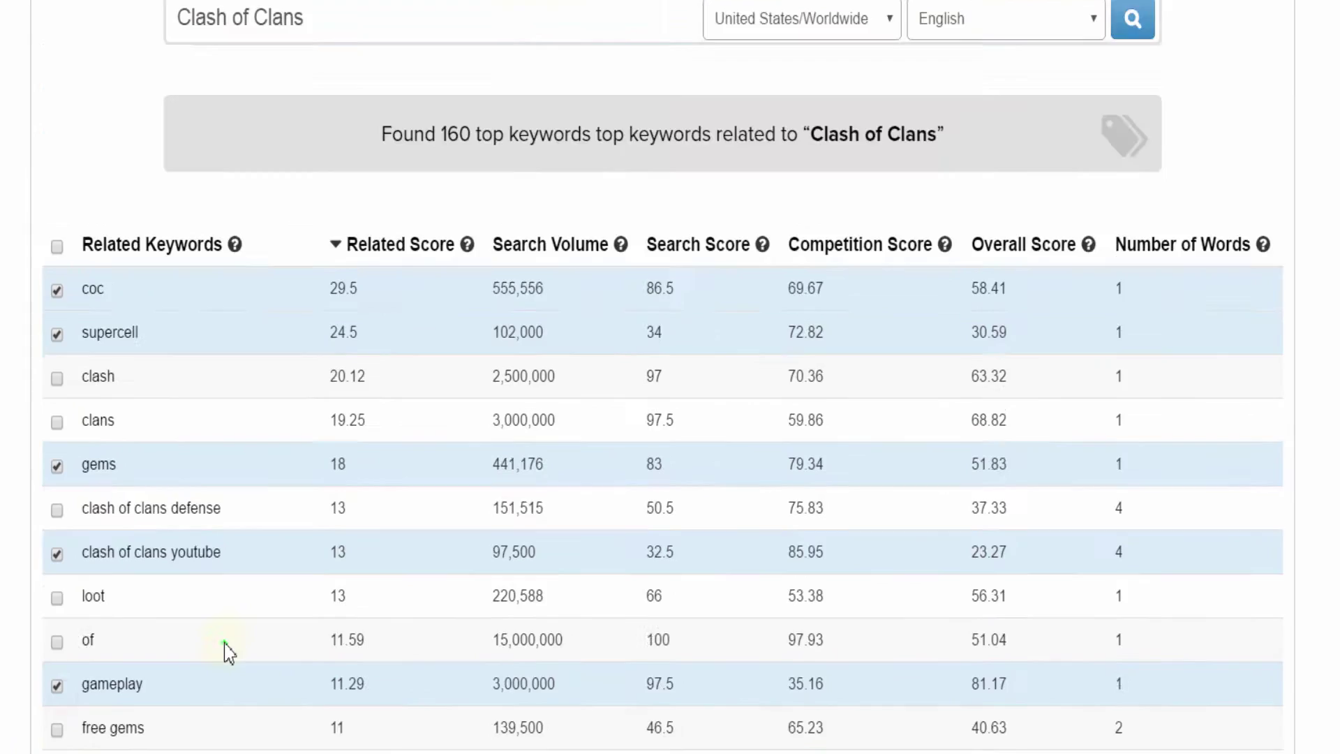
pyautogui.scroll(1, 419, 420)
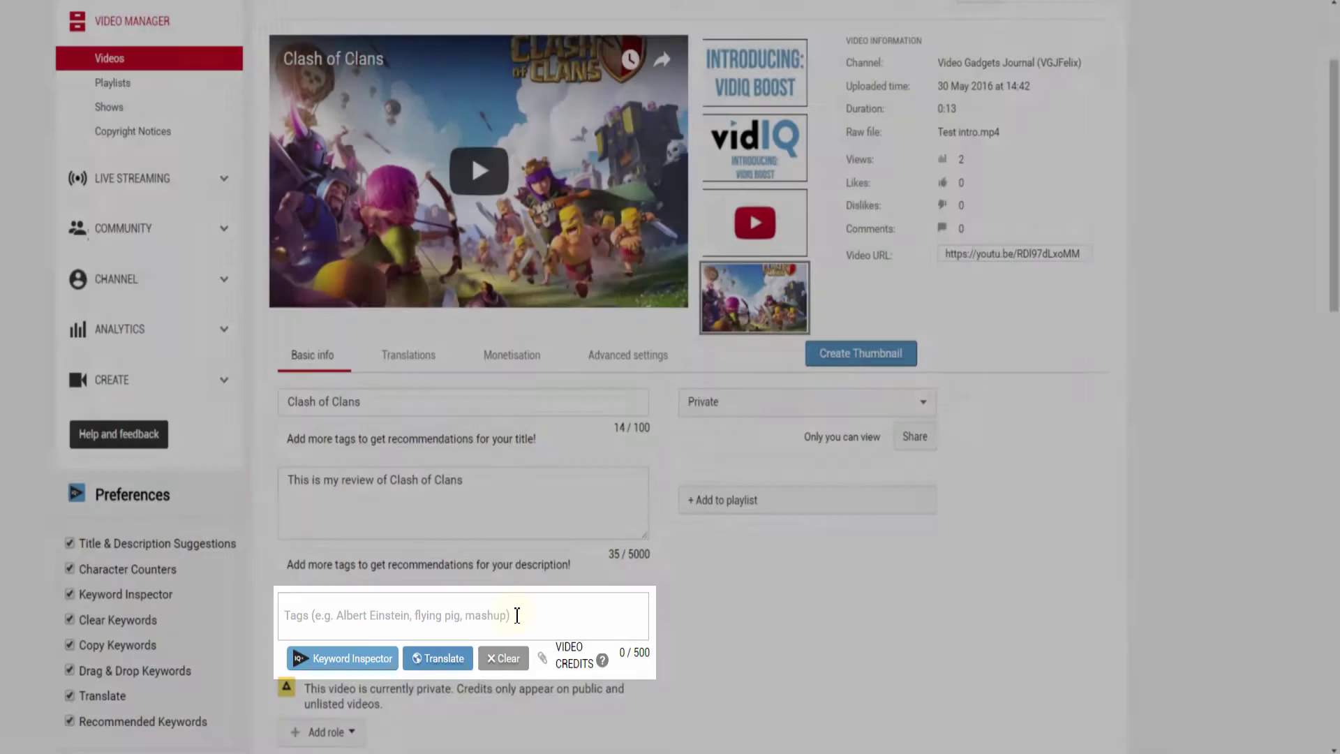
# Paste the copied keywords into the video's Tags field.
pyautogui.hotkey('ctrl', 'v')
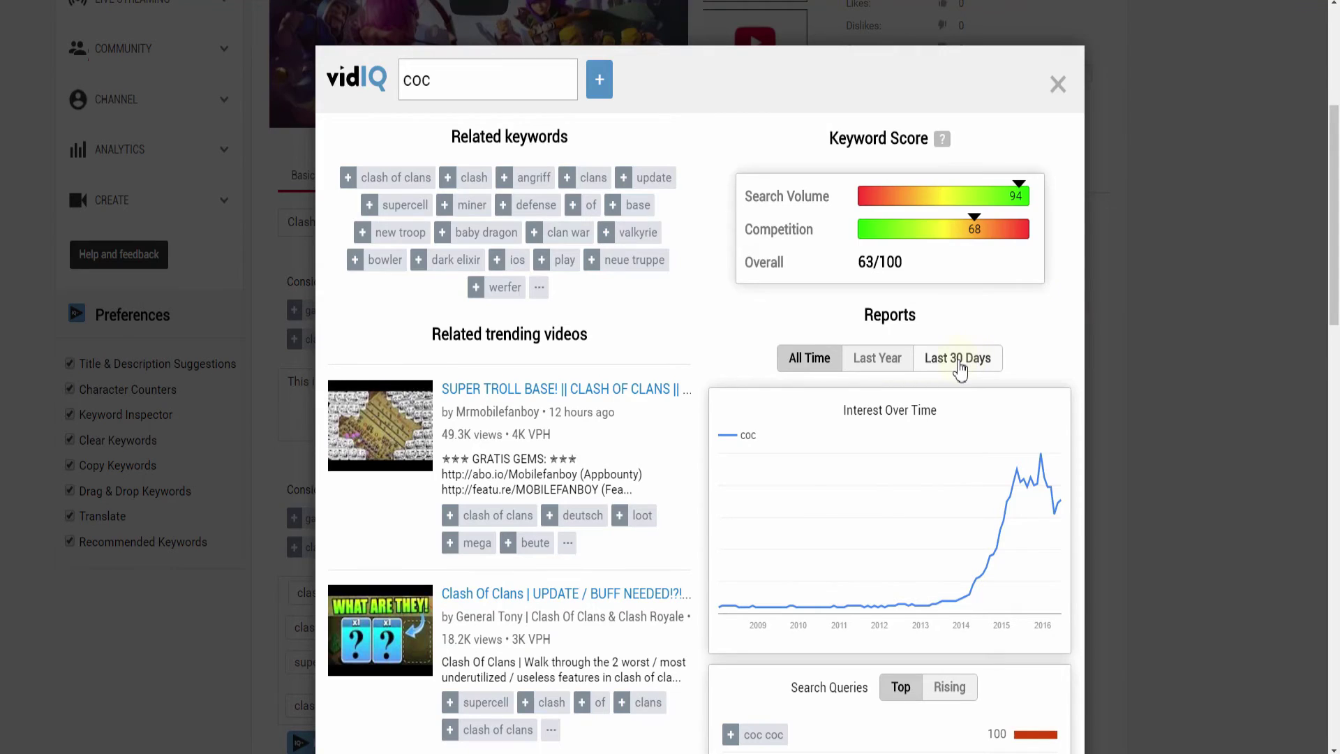
# Limit the coc interest-over-time chart to the last 30 days.
pyautogui.click(957, 361)
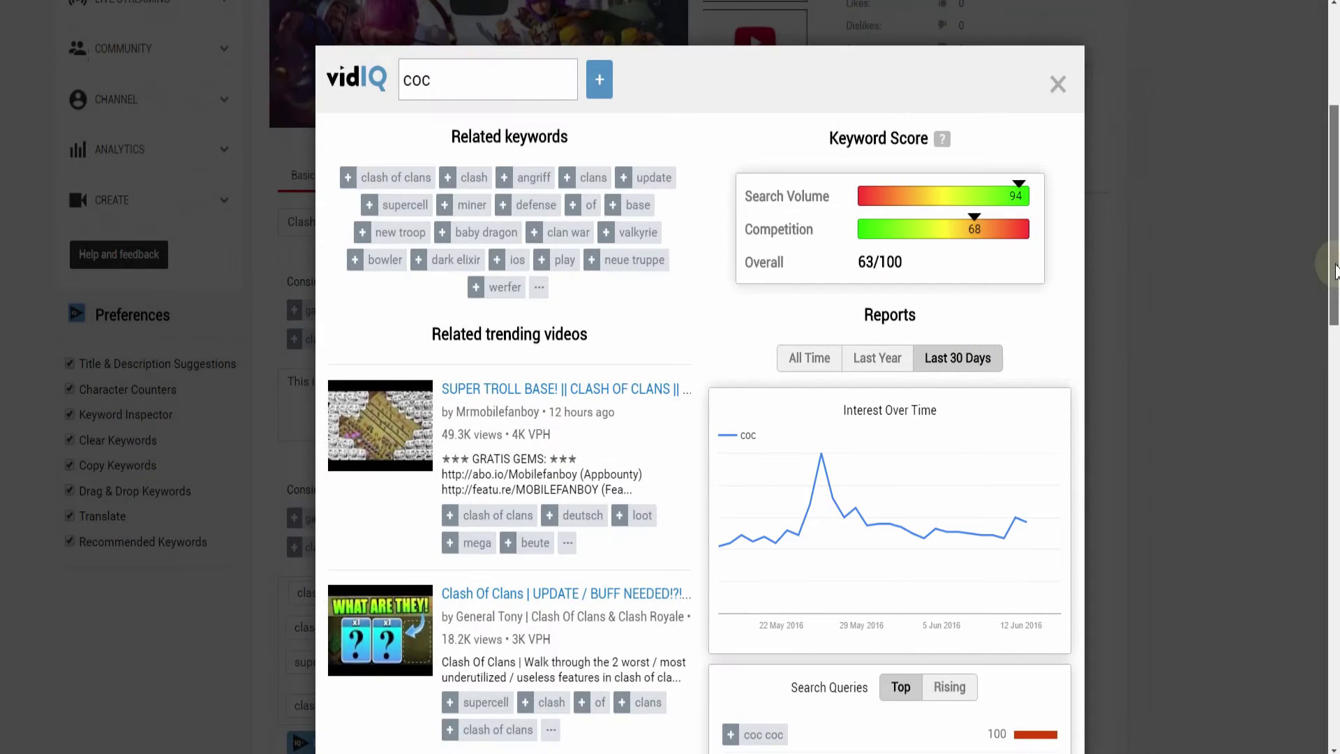
pyautogui.moveTo(1335, 271); pyautogui.dragTo(1335, 409)
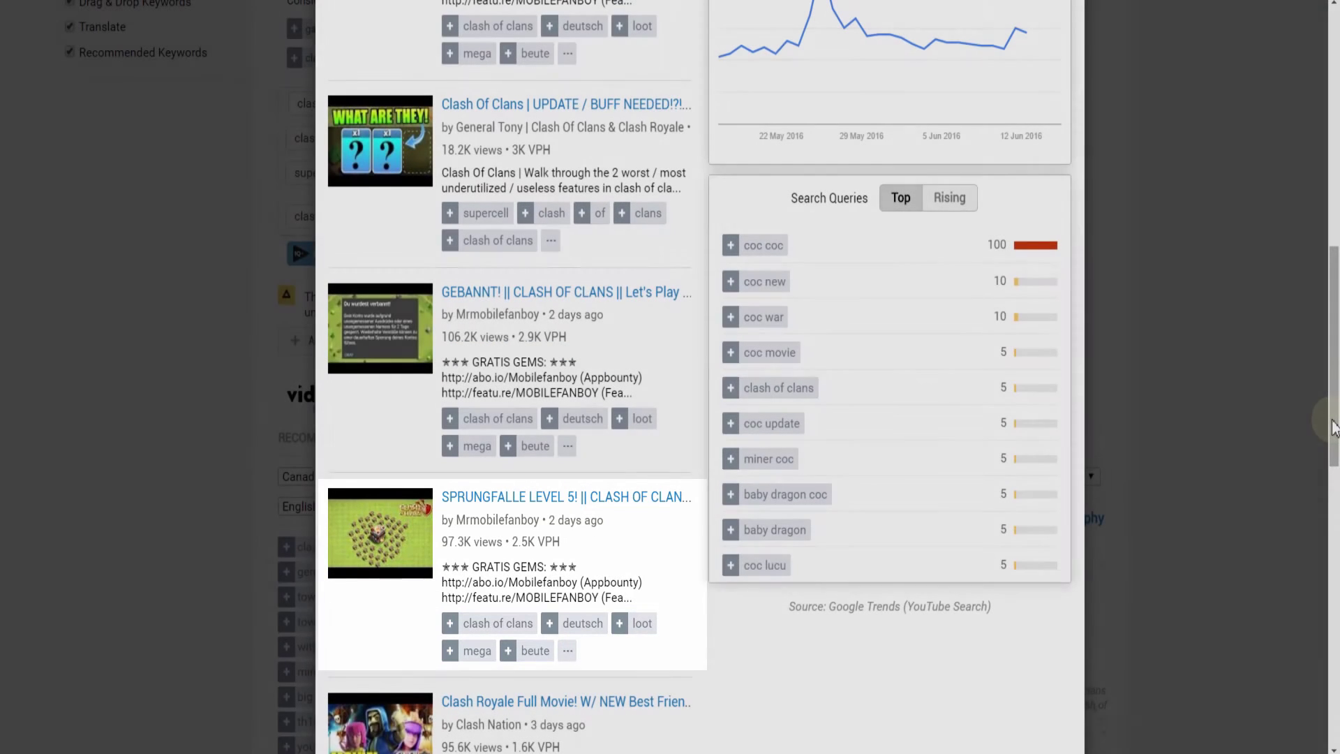
pyautogui.scroll(5, 1218, 340)
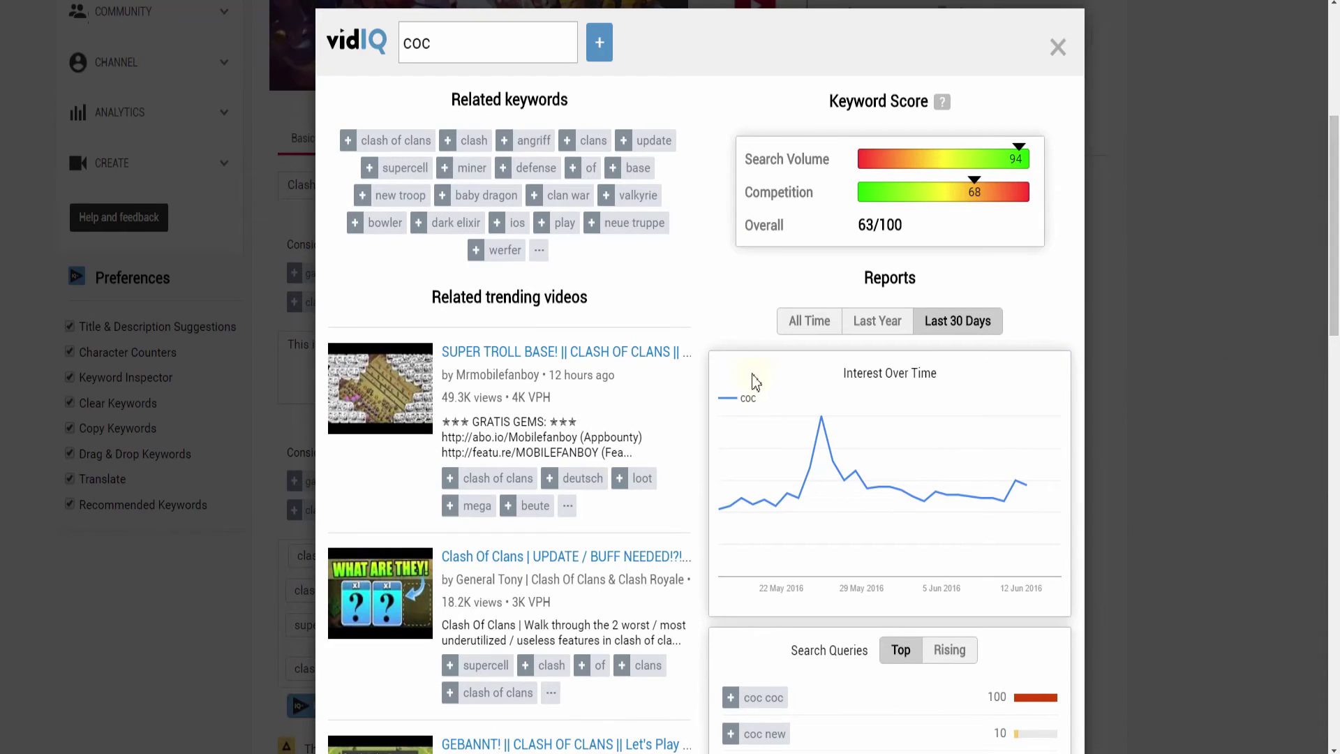
# Expand the related keywords and load the report for 'gemming'.
pyautogui.click(539, 251)
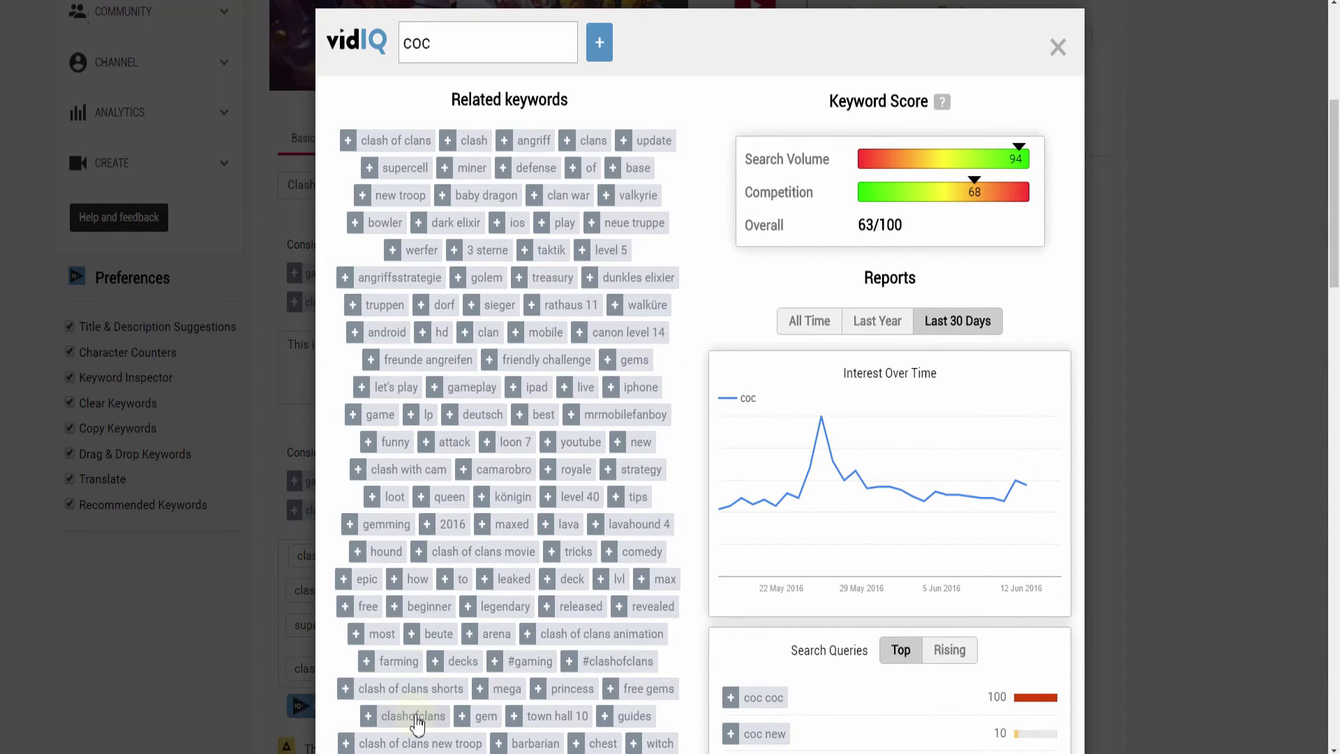
pyautogui.click(387, 523)
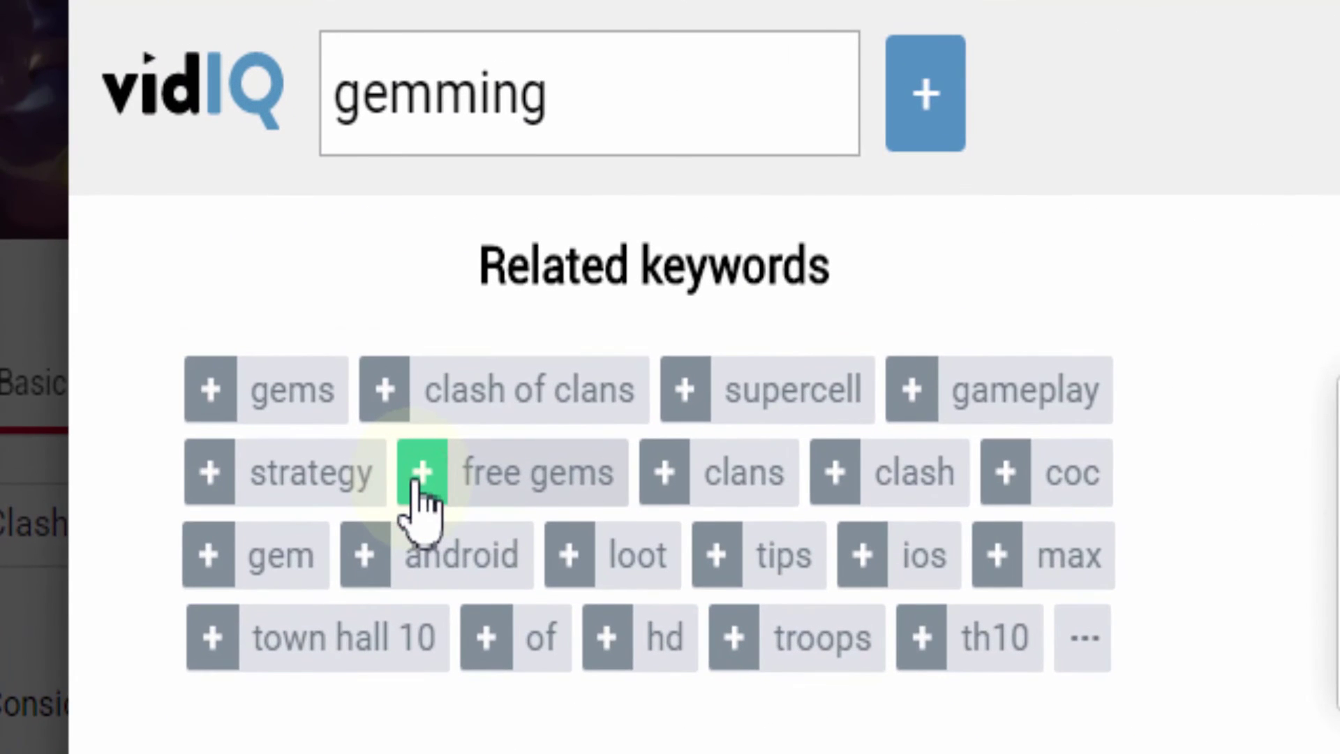
# Add free gems, clash of clans and coc as video tags.
pyautogui.click(431, 206)
pyautogui.click(384, 419)
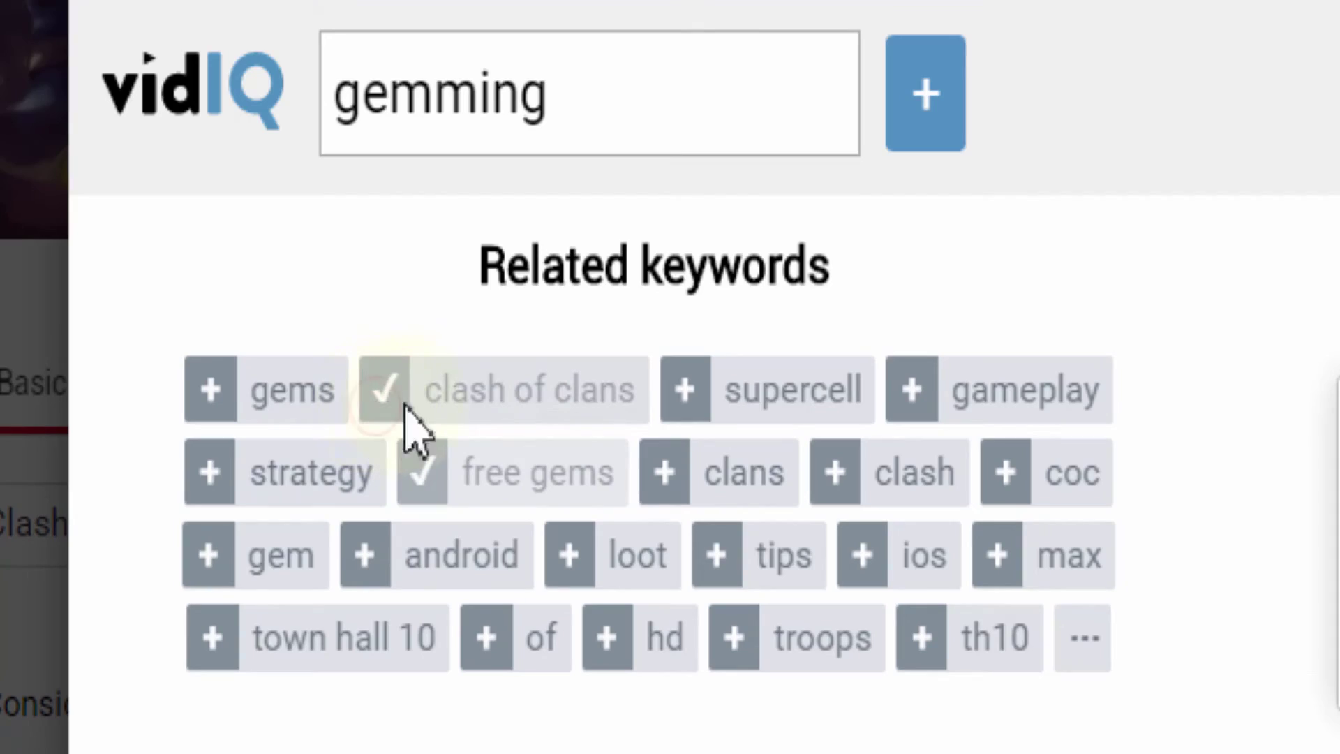
pyautogui.click(1008, 474)
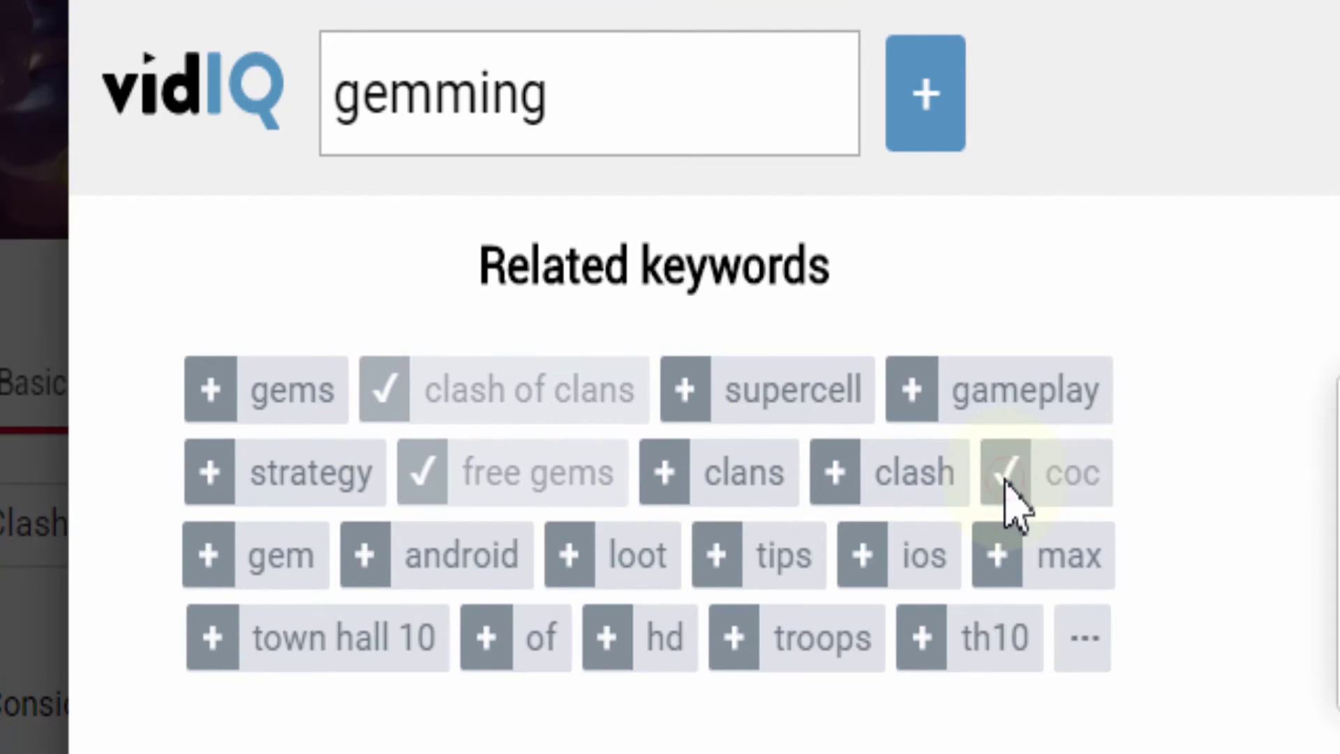
pyautogui.write('clash o')
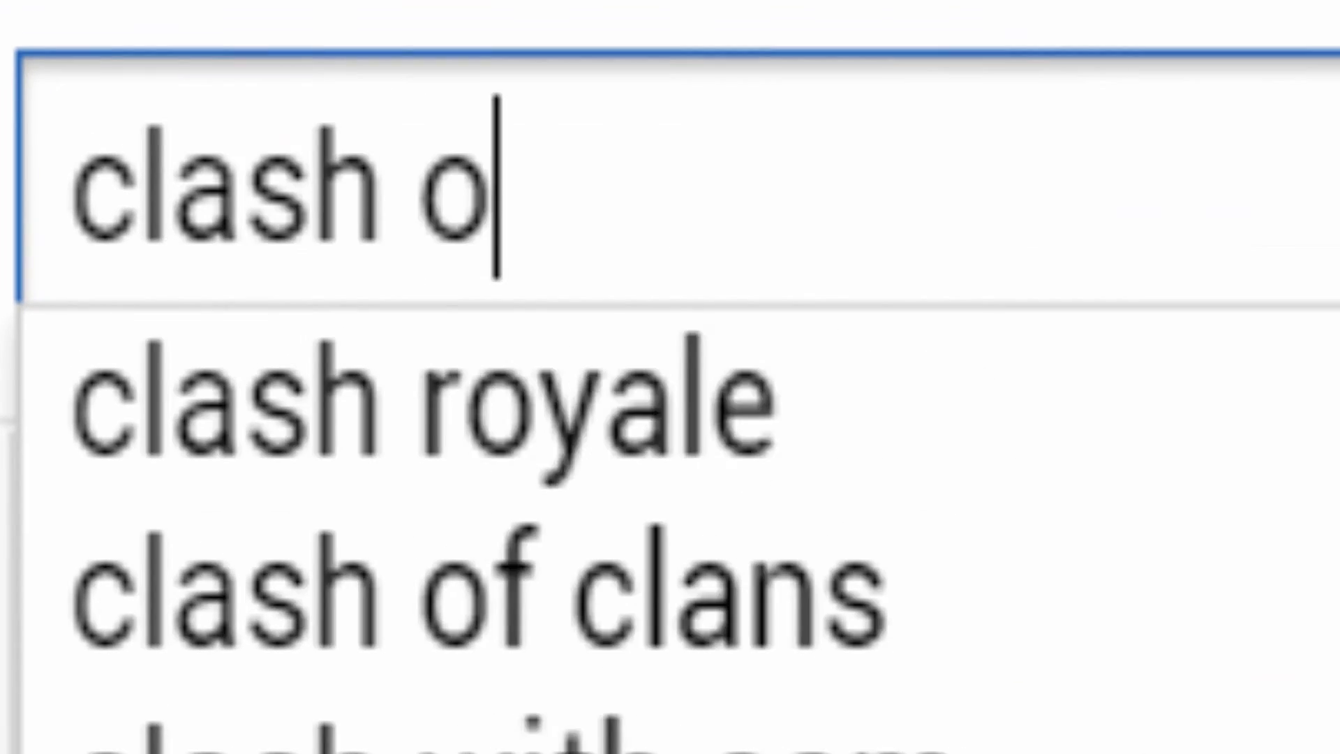
pyautogui.write('f clans')
# Run the YouTube search for 'clash of clans'.
pyautogui.press('Return')
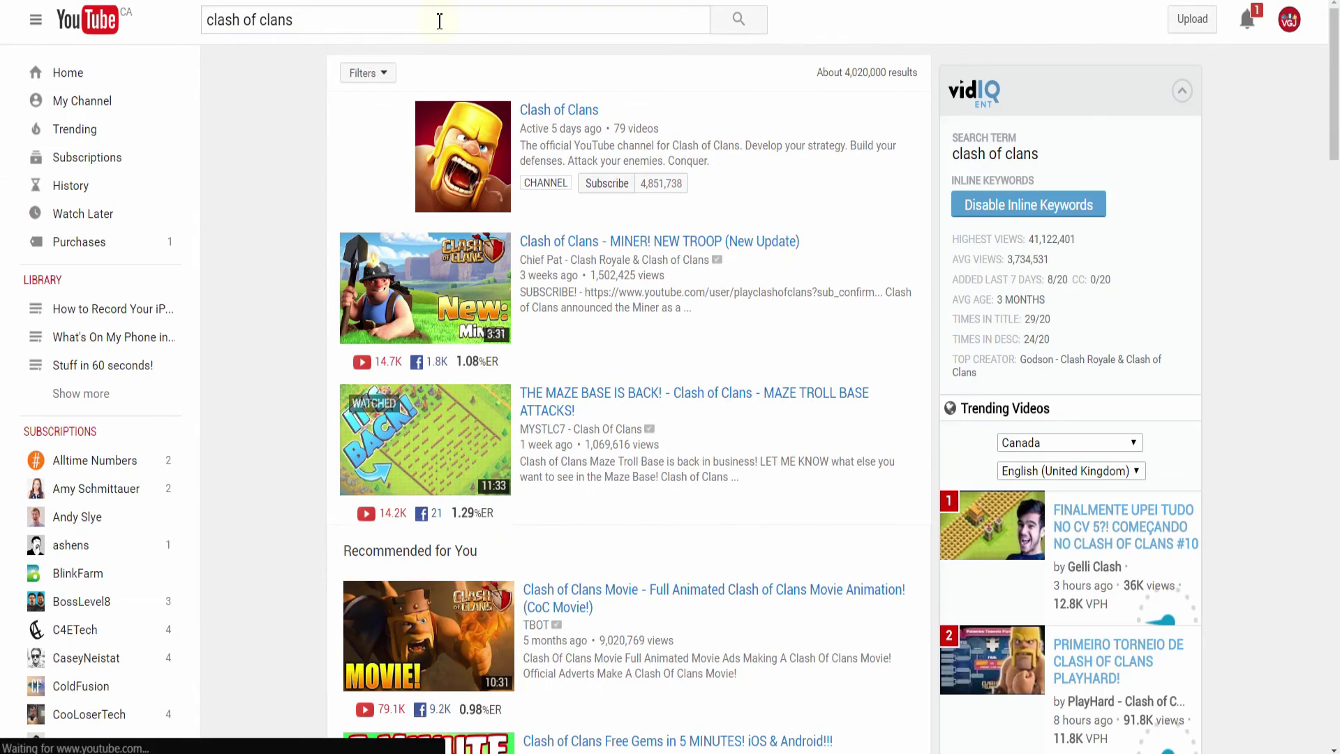